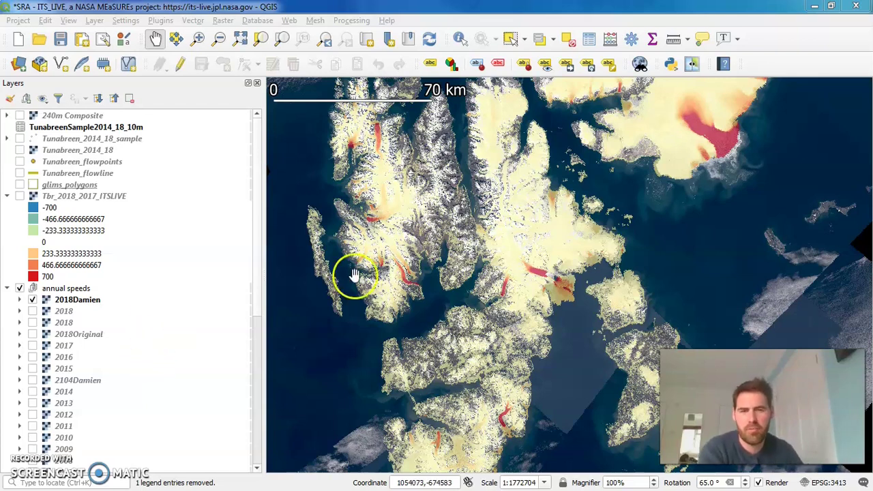
Step: Check the project CRS in Project Properties, then close it without changes
click(17, 21)
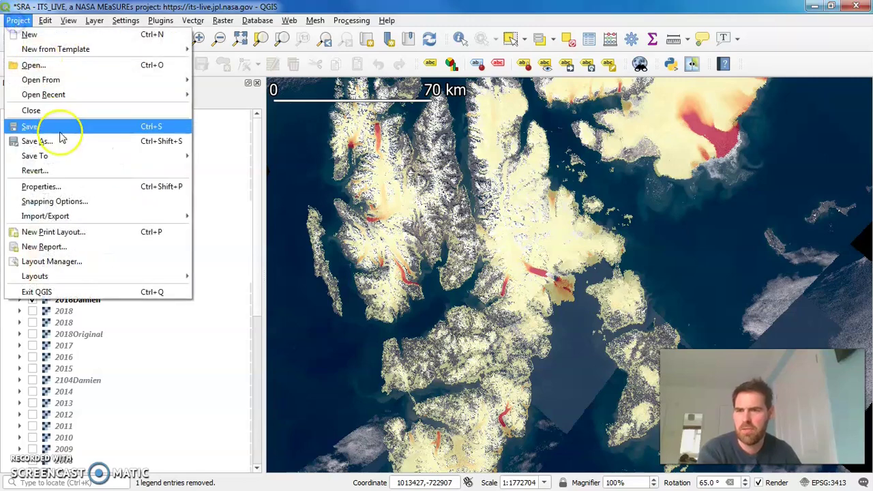
click(68, 187)
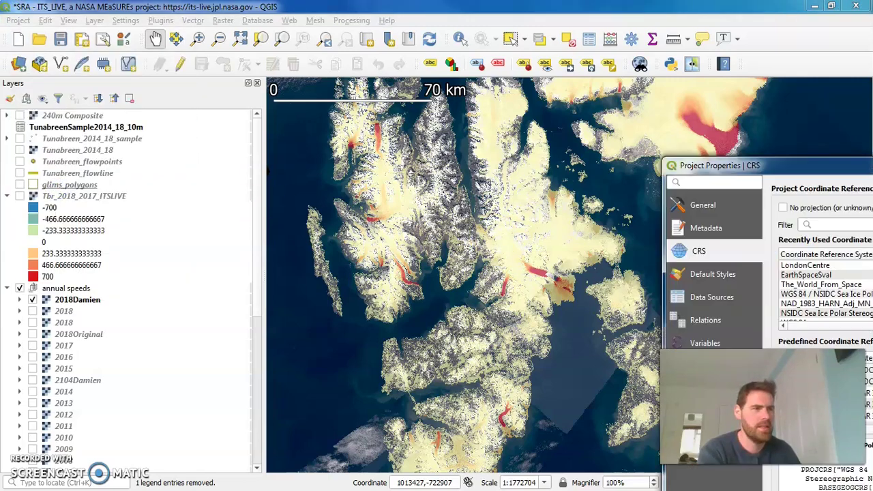
drag(785, 159, 564, 72)
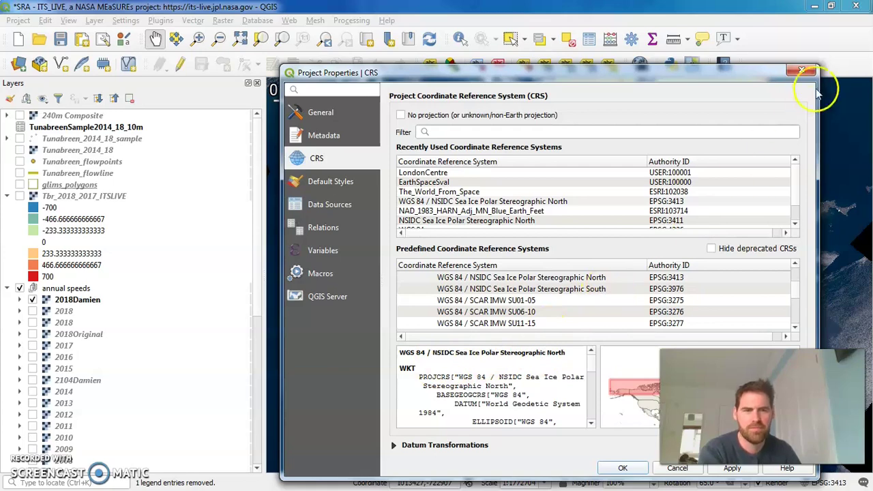
click(802, 70)
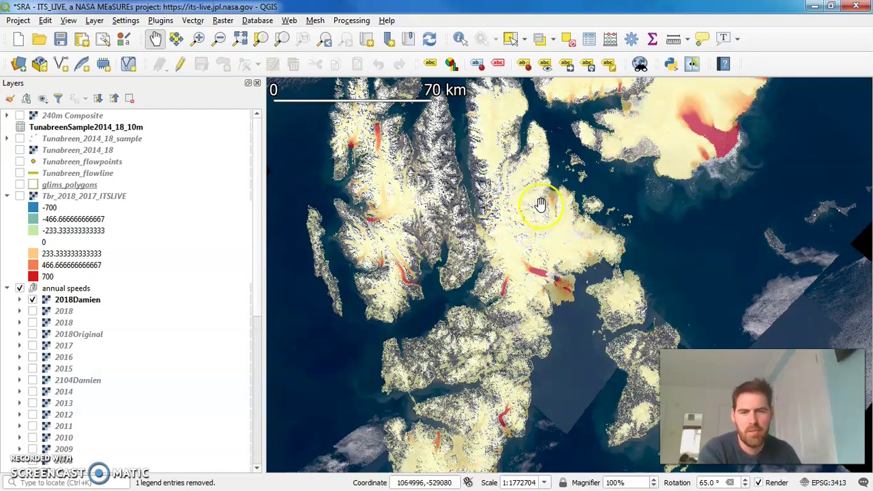
Step: Create a new print layout titled Graticule_demo
click(19, 20)
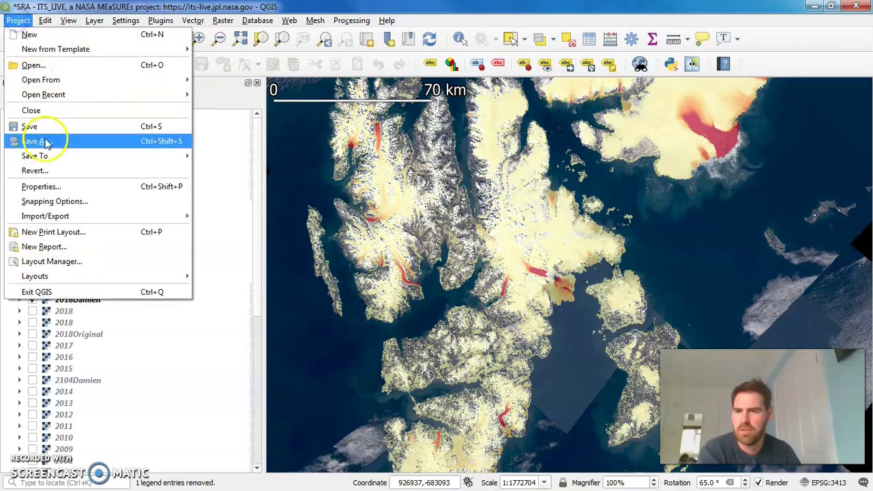
click(62, 232)
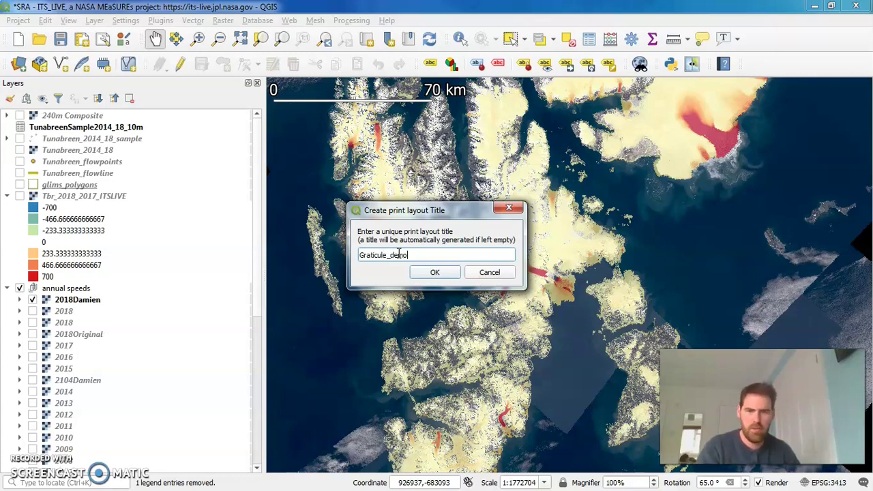
click(433, 272)
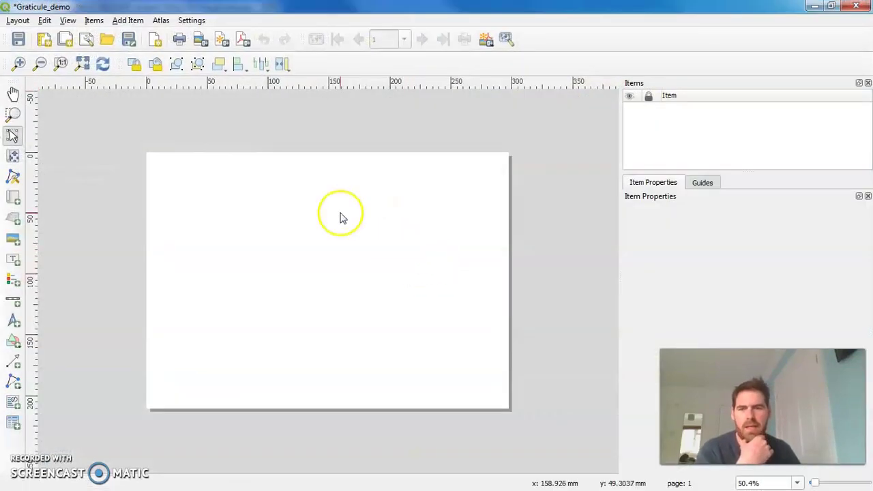
Step: Add a map of Svalbard filling the whole page and set its rotation to 63°
click(14, 198)
drag(151, 158, 504, 403)
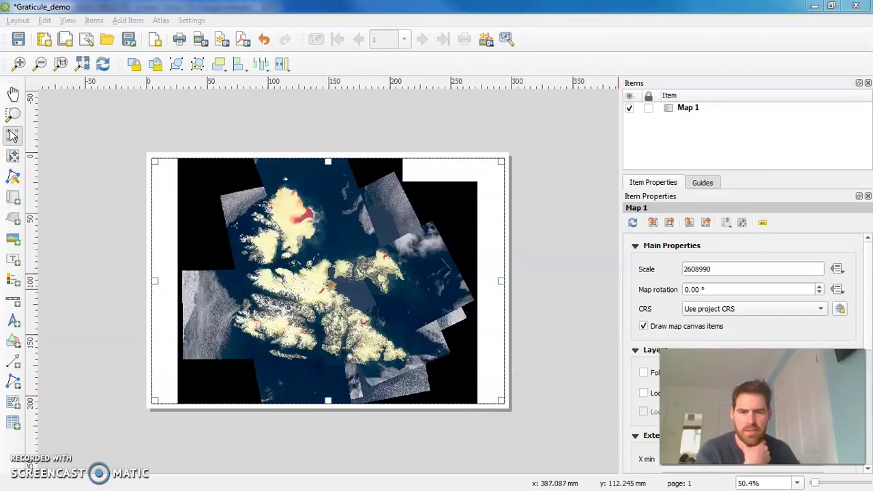
drag(783, 352, 526, 346)
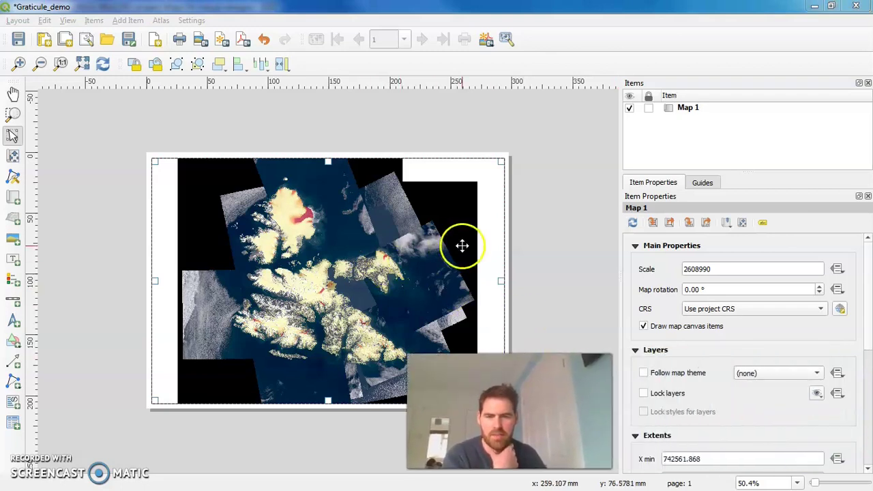
click(683, 289)
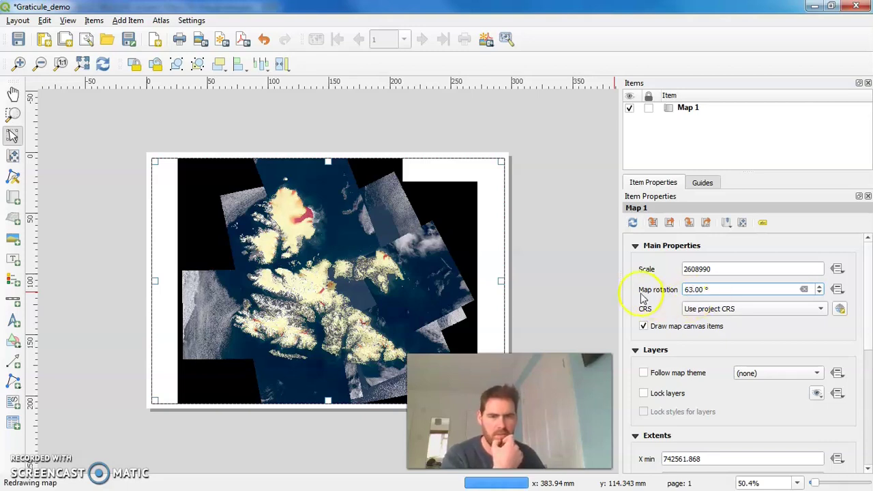
click(577, 267)
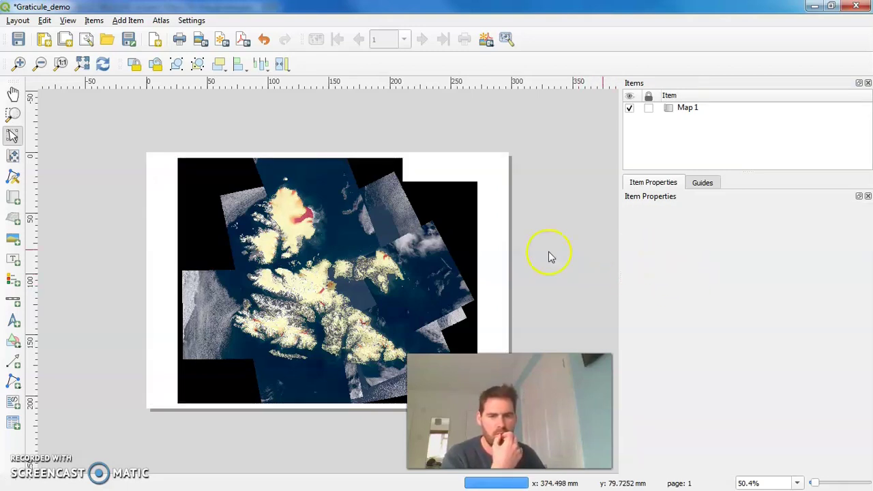
click(431, 247)
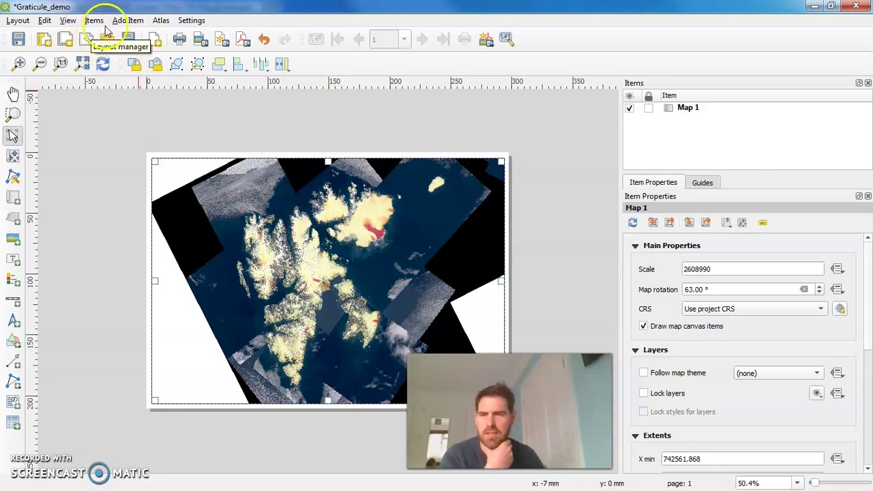
Step: Place a north arrow at the page's top-left, set to True north alignment
click(130, 21)
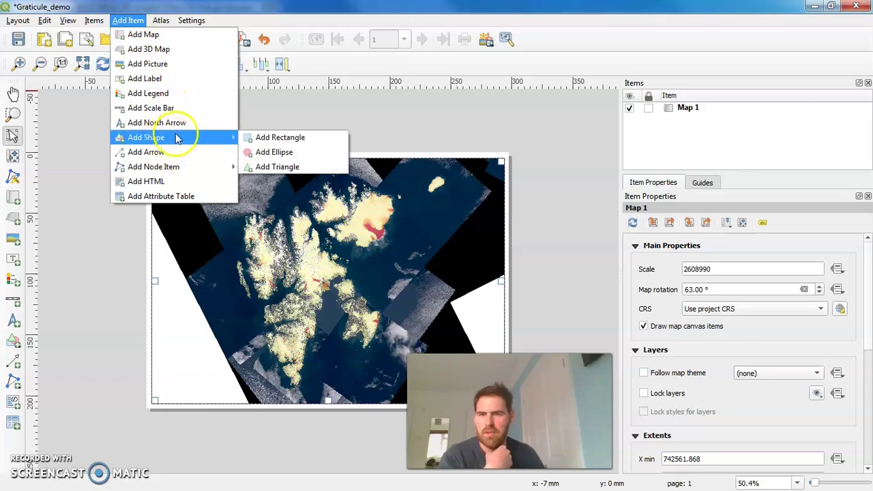
click(175, 123)
drag(163, 165, 193, 202)
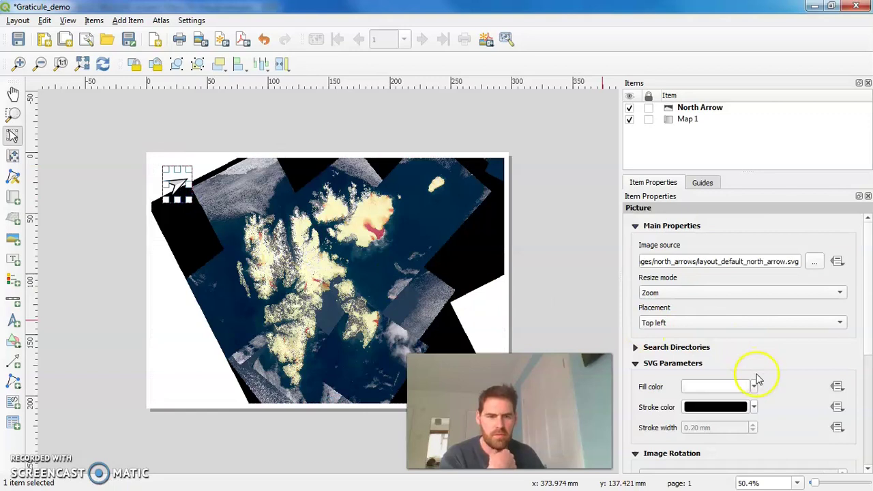
drag(867, 266, 864, 317)
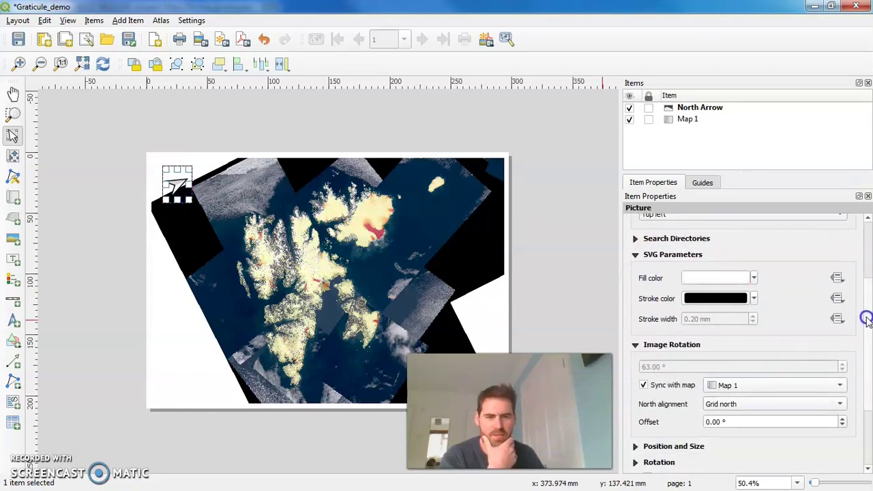
click(735, 405)
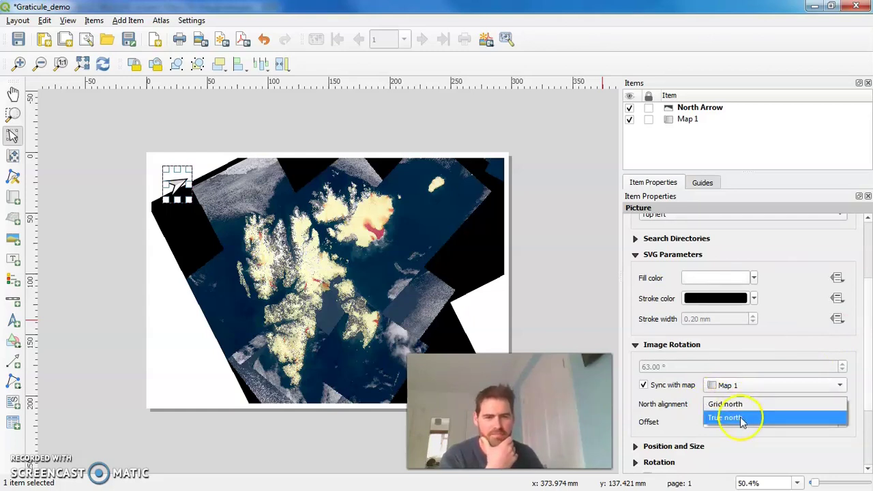
click(741, 417)
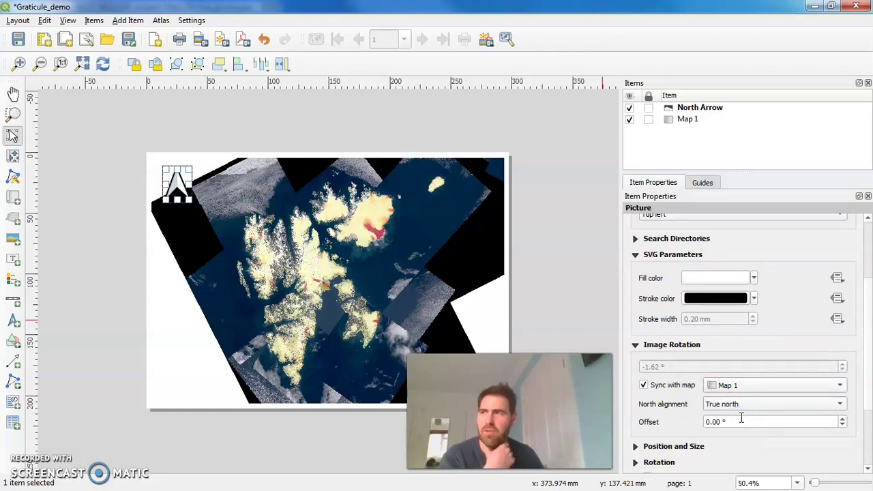
click(583, 285)
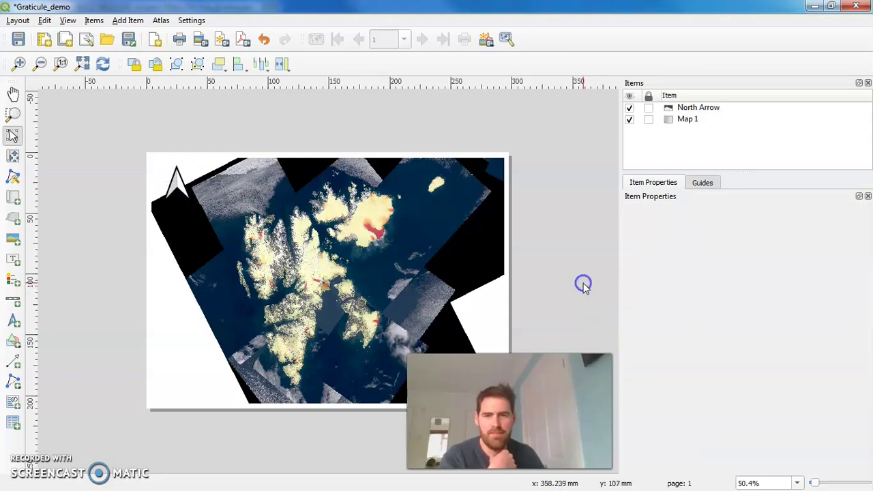
Step: Add a new grid, Grid 1, to Map 1 and open its settings
click(420, 257)
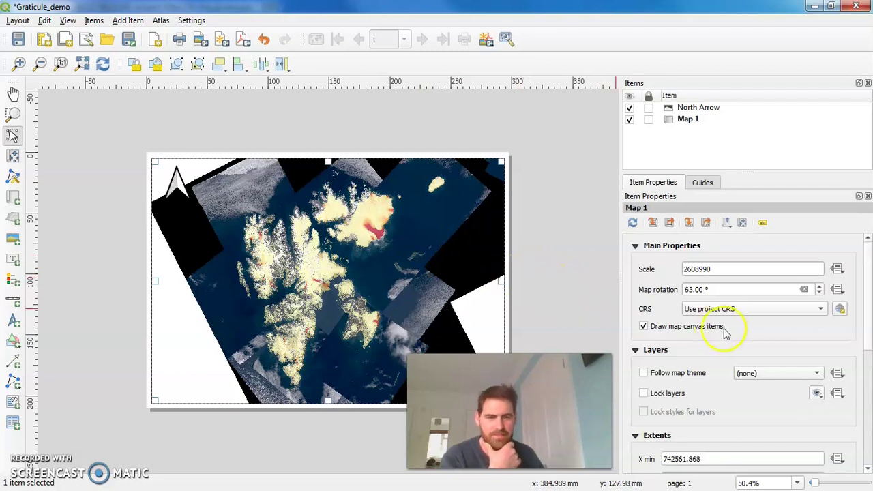
drag(867, 273, 862, 365)
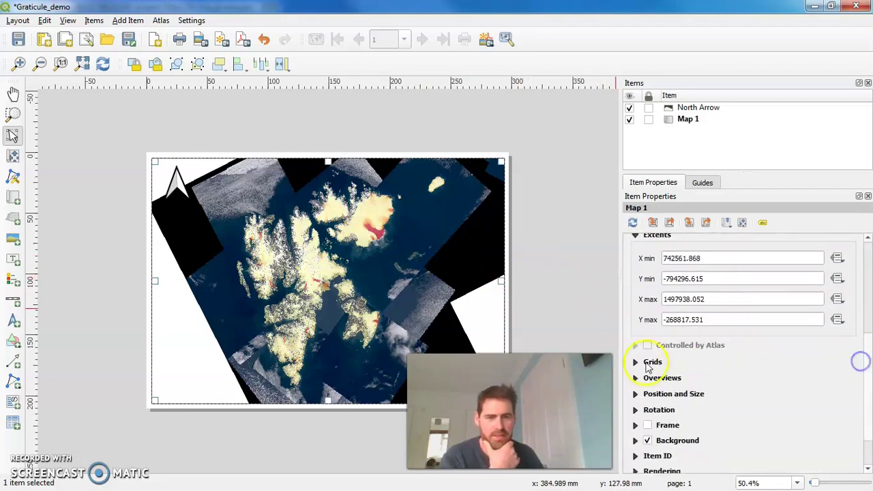
click(641, 361)
click(665, 384)
click(682, 403)
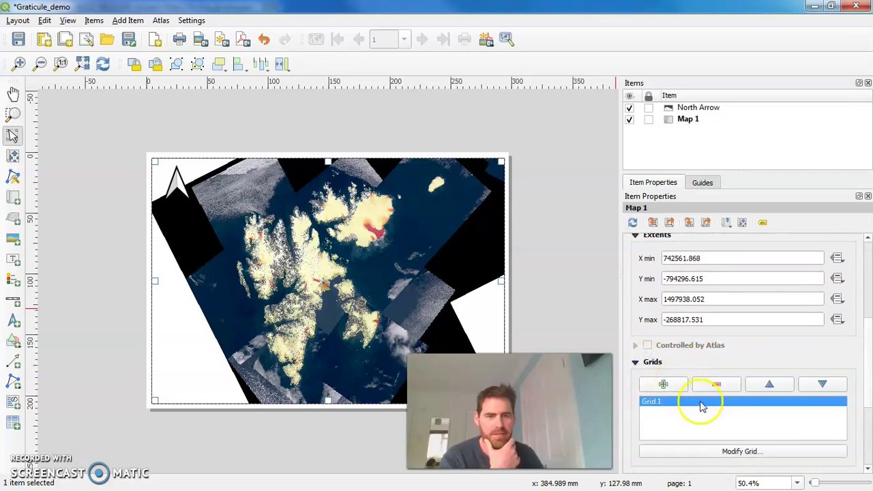
click(740, 451)
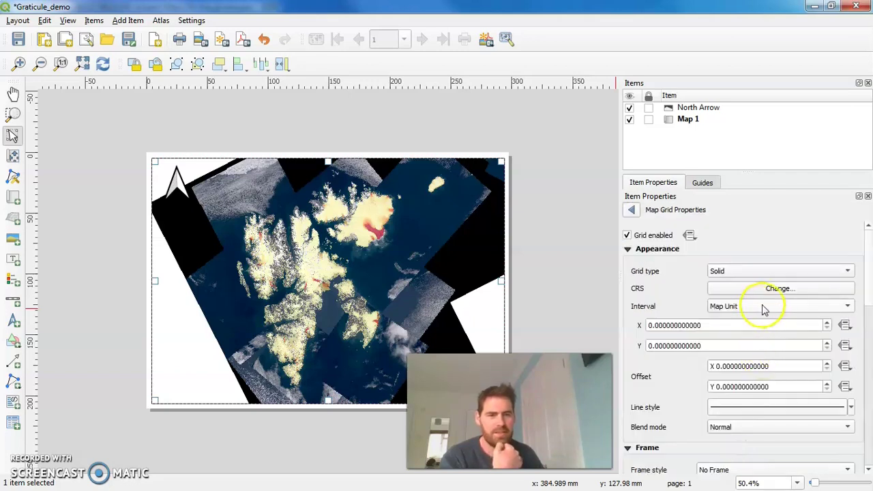
Step: Edit Grid 1's X interval and turn on its coordinate labels
click(727, 326)
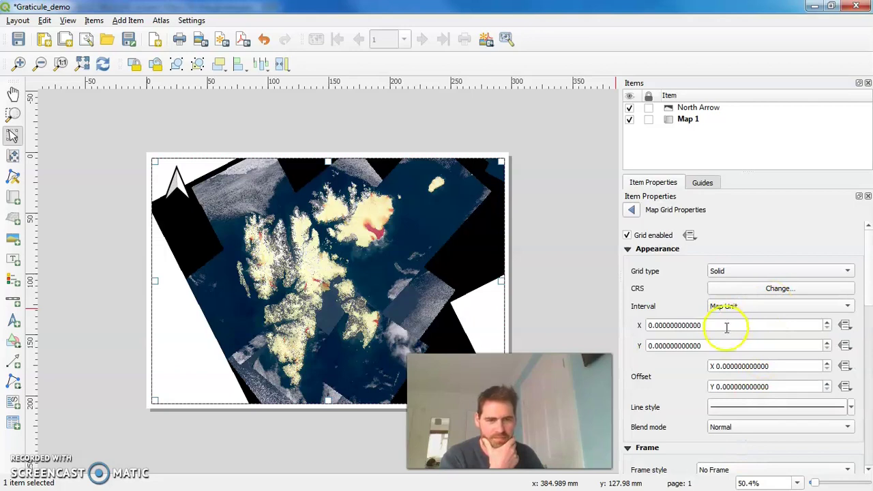
scroll(860, 327, down, 10)
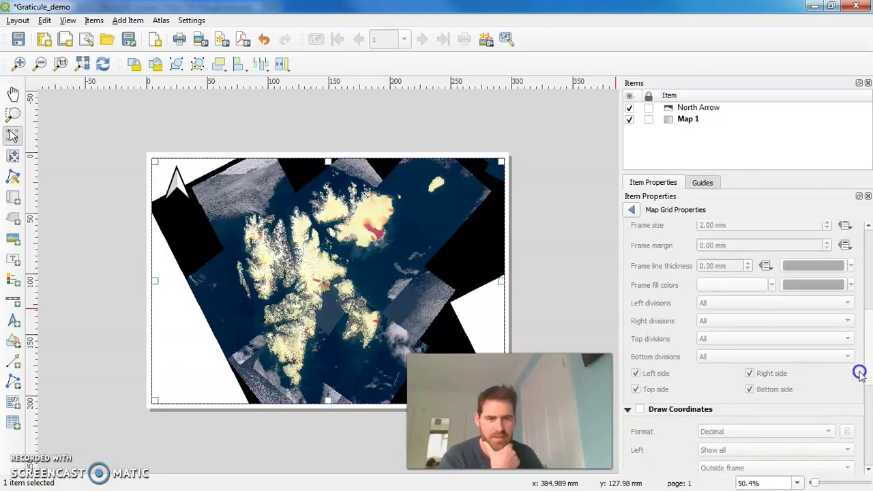
scroll(860, 373, down, 1)
click(637, 392)
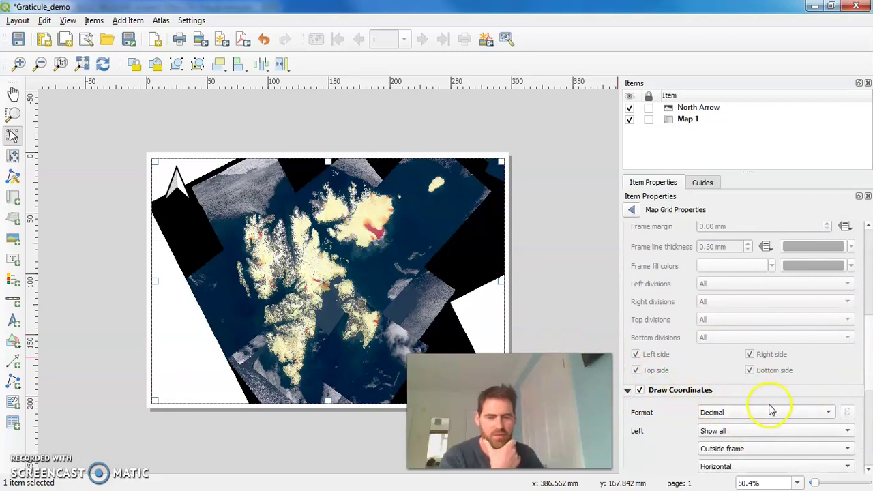
mouse_move(868, 344)
mouse_down()
mouse_move(867, 359)
mouse_move(864, 331)
mouse_up()
scroll(682, 409, up, 6)
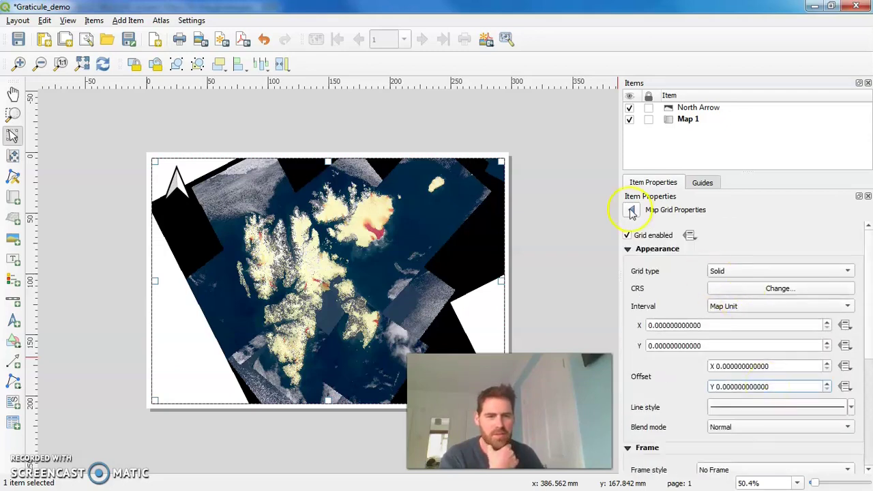
Step: Delete Grid 1 from Map 1's grid list
click(631, 212)
click(682, 403)
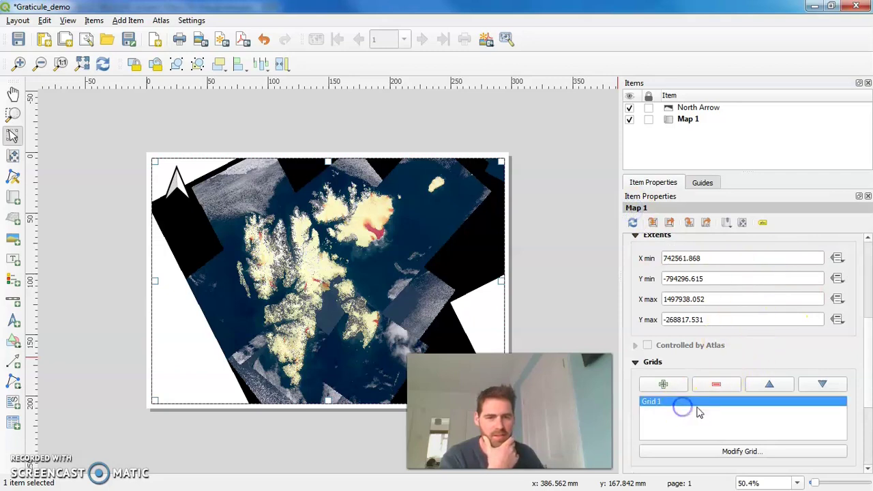
click(715, 385)
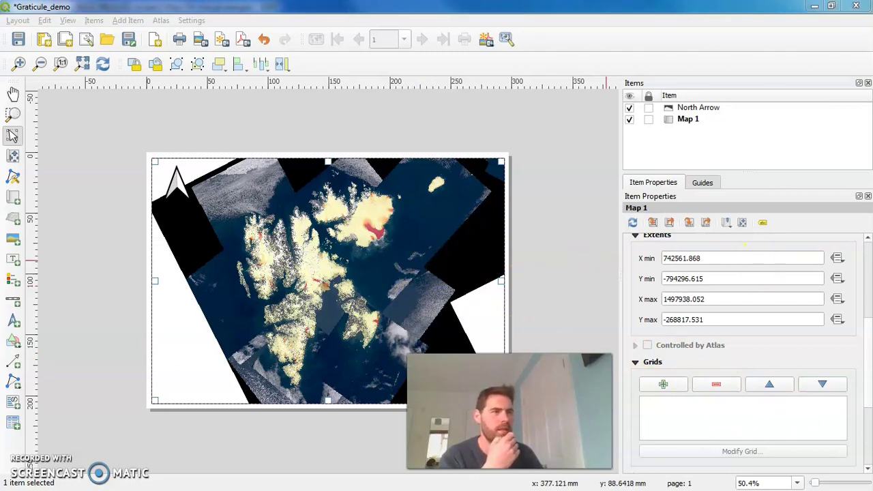
Step: Scroll Natural Earth's 1:110m Physical Vectors page to the Graticules downloads and back, then minimize Chrome
key(alt+Tab)
double_click(302, 87)
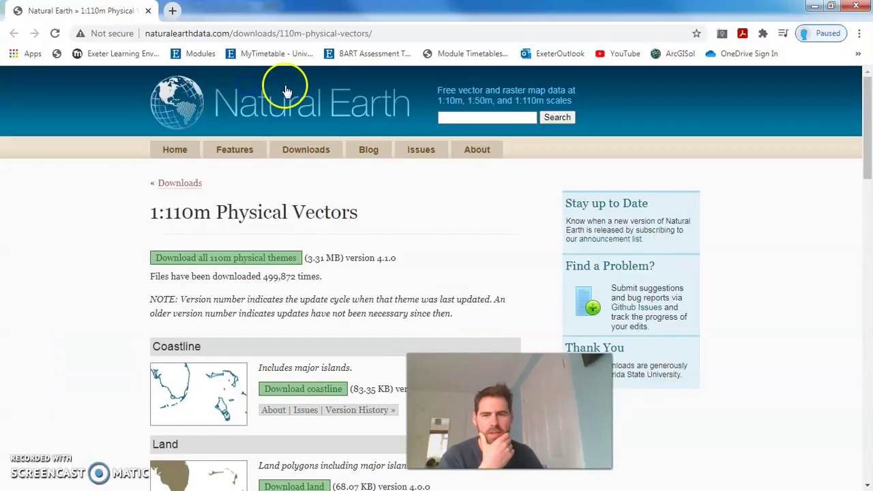
scroll(497, 219, down, 2)
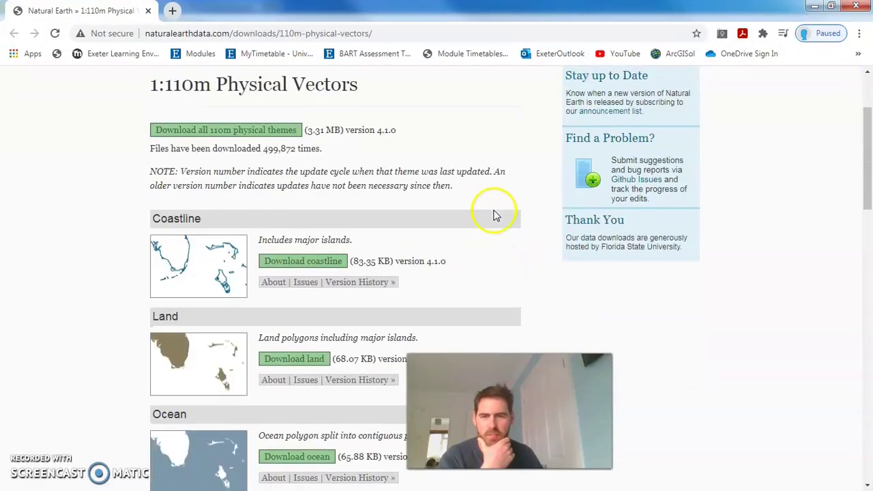
scroll(294, 250, down, 2)
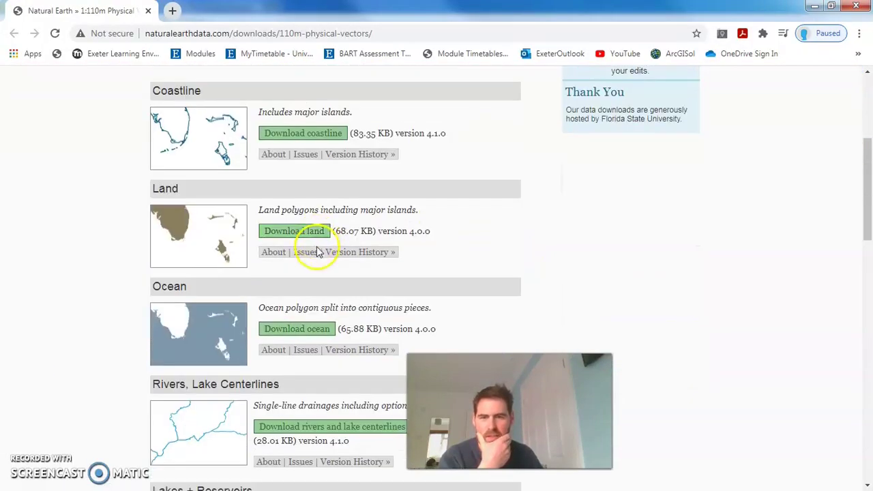
scroll(298, 307, down, 1)
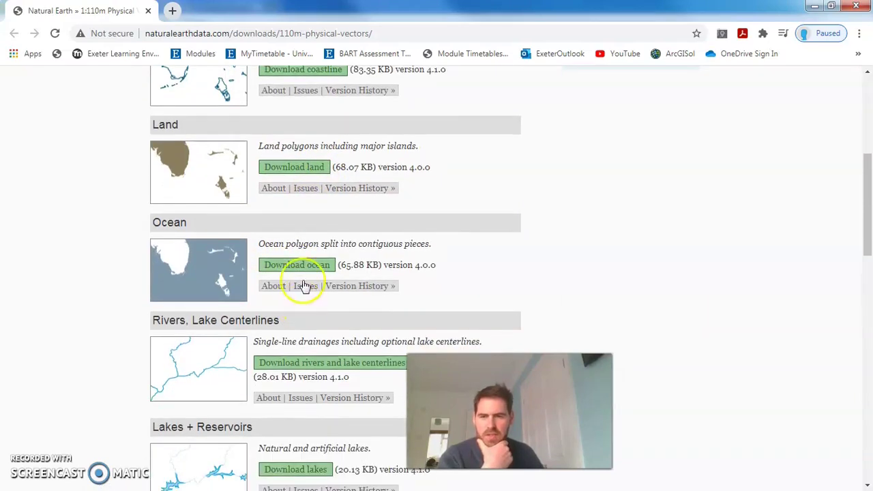
scroll(301, 276, up, 1)
scroll(314, 259, down, 8)
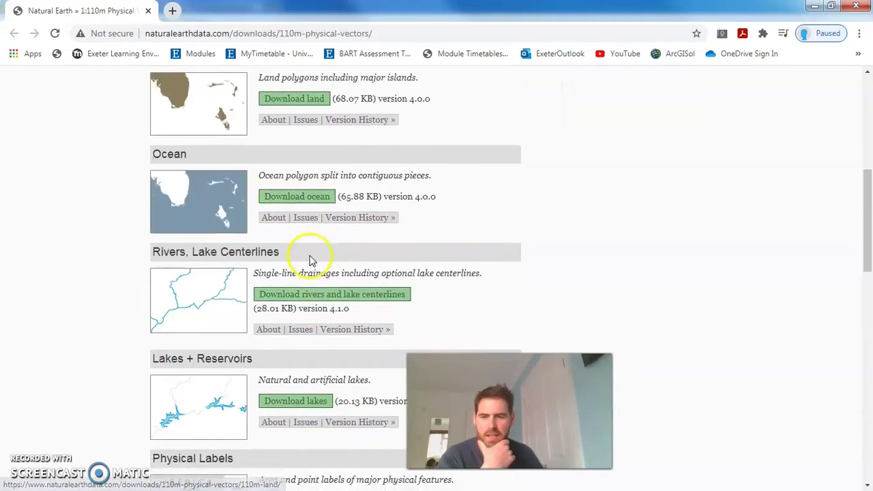
scroll(317, 271, down, 4)
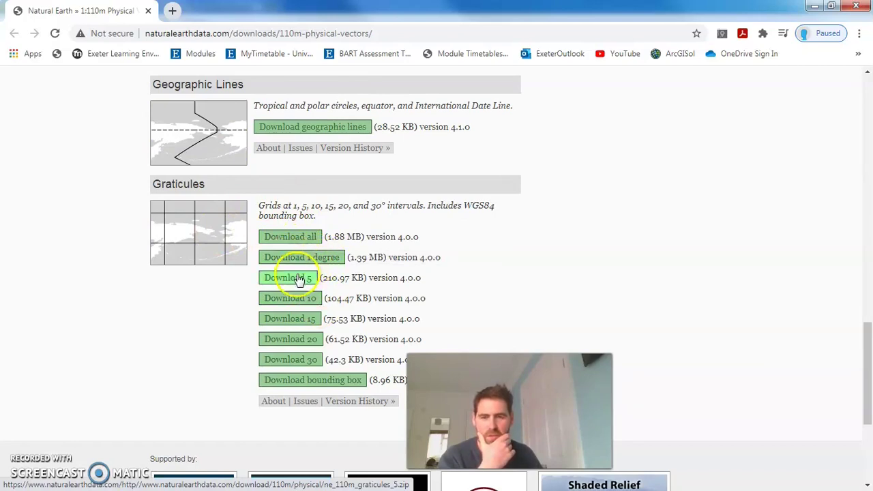
scroll(307, 310, up, 2)
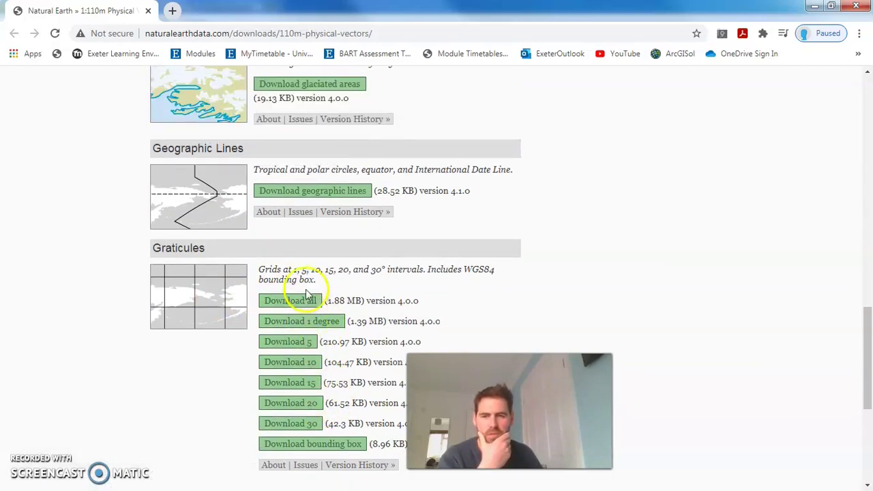
scroll(304, 323, up, 9)
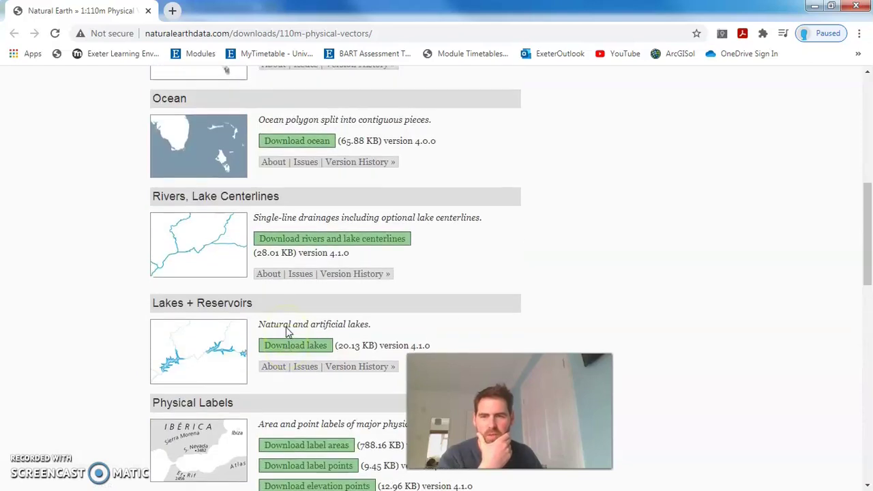
scroll(287, 333, up, 2)
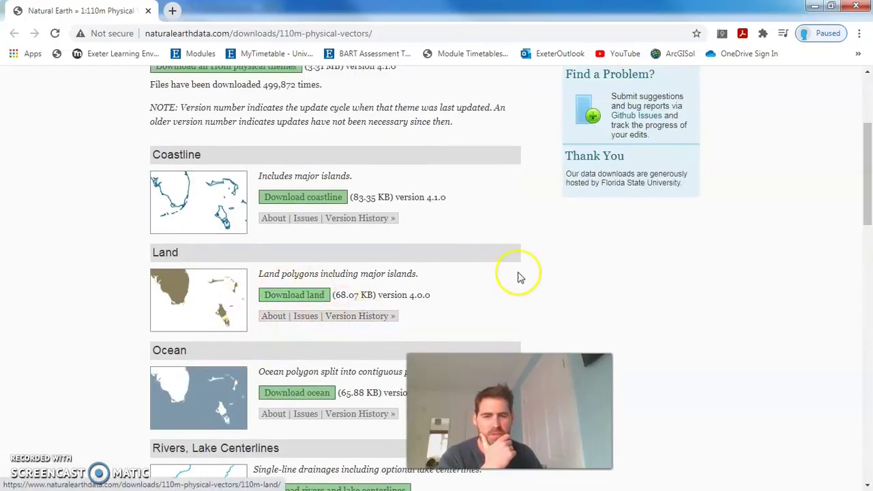
click(814, 6)
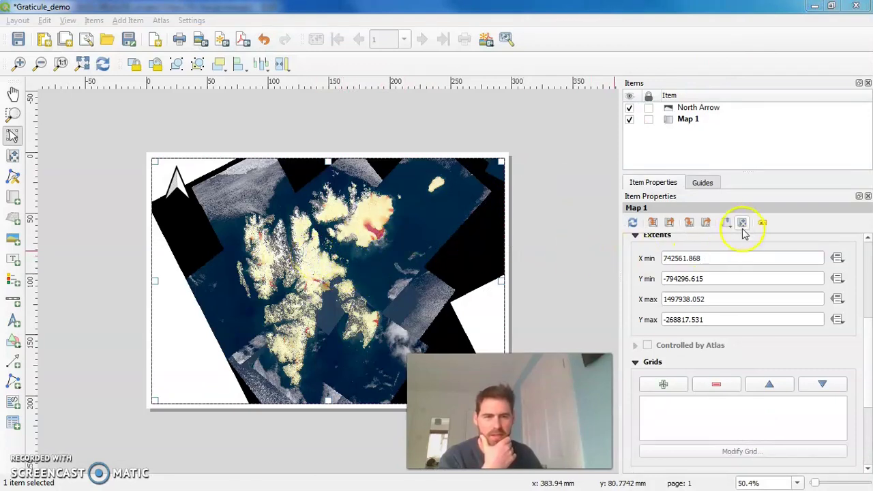
Step: Zoom and pan Map 1's content closer on Svalbard, then return to the main QGIS window
key(c)
scroll(341, 256, up, 1)
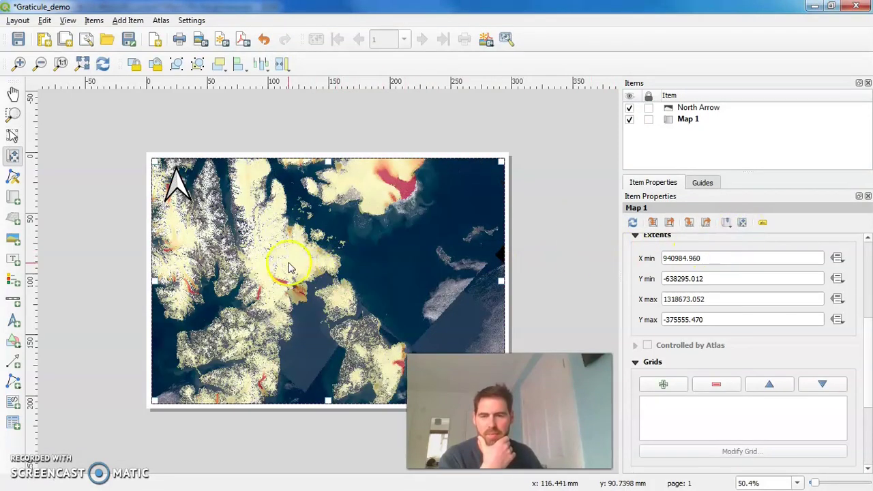
drag(287, 265, 348, 267)
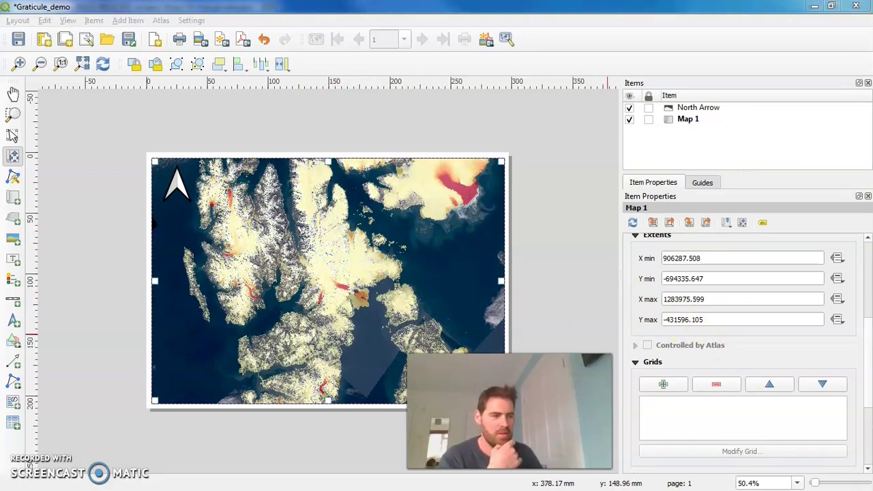
key(alt+Tab)
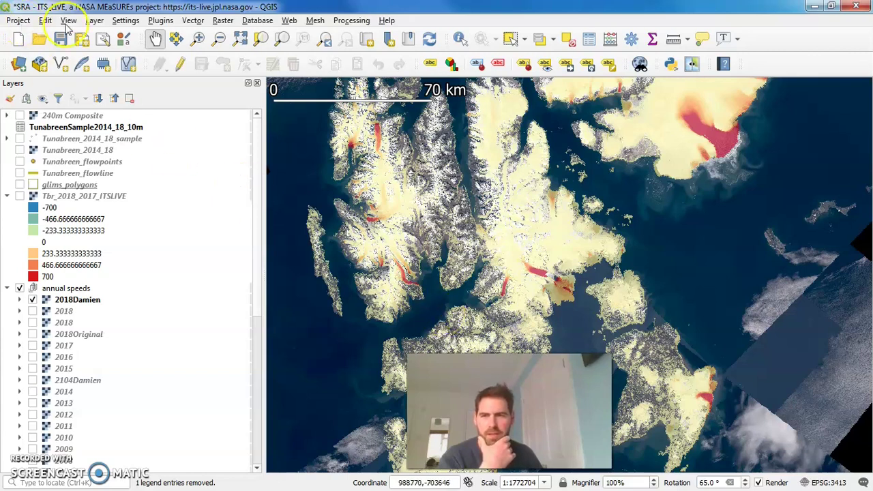
Step: Add ne_110m_graticules_all\ne_110m_graticules_1.shp to the project as a vector layer
click(94, 20)
mouse_move(137, 49)
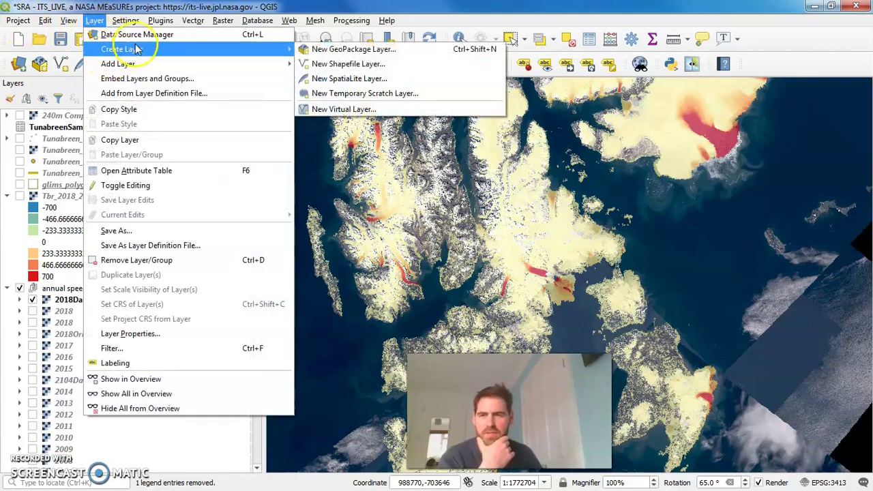
mouse_move(118, 64)
click(342, 63)
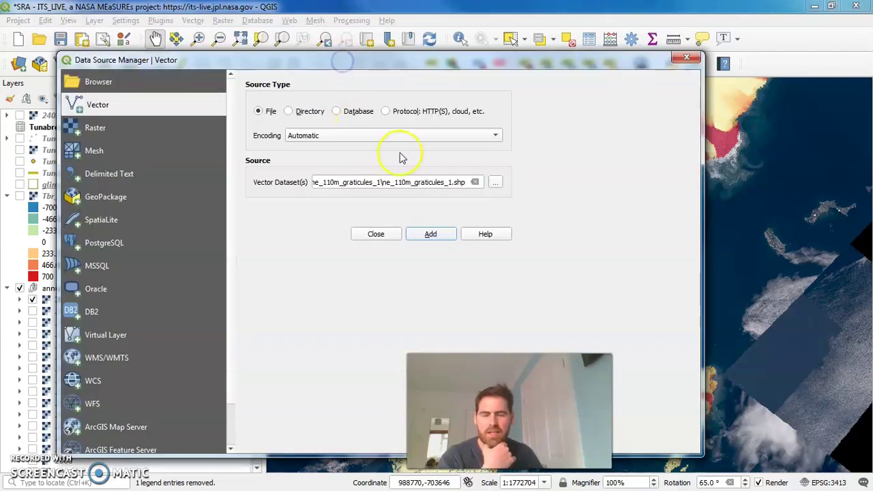
click(492, 182)
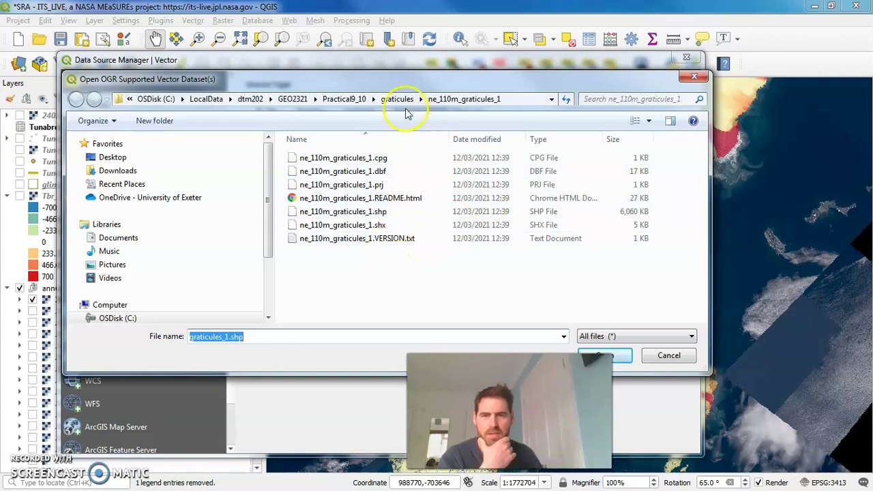
click(394, 99)
double_click(362, 172)
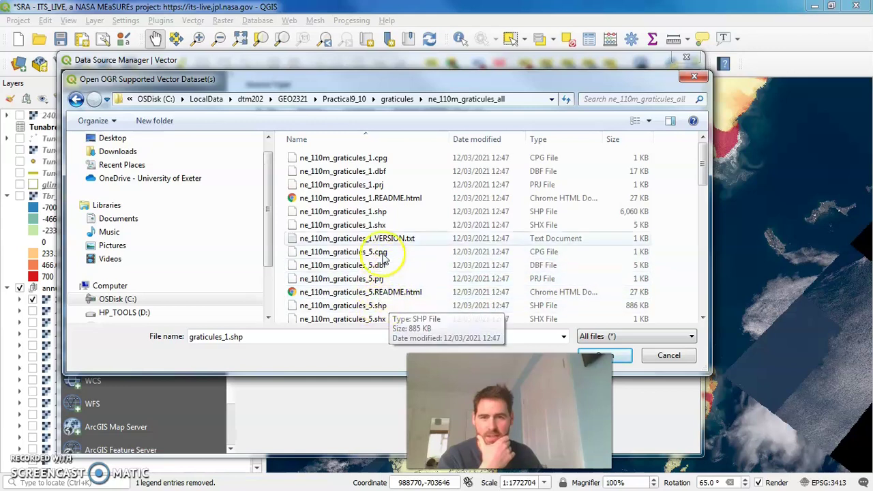
click(379, 213)
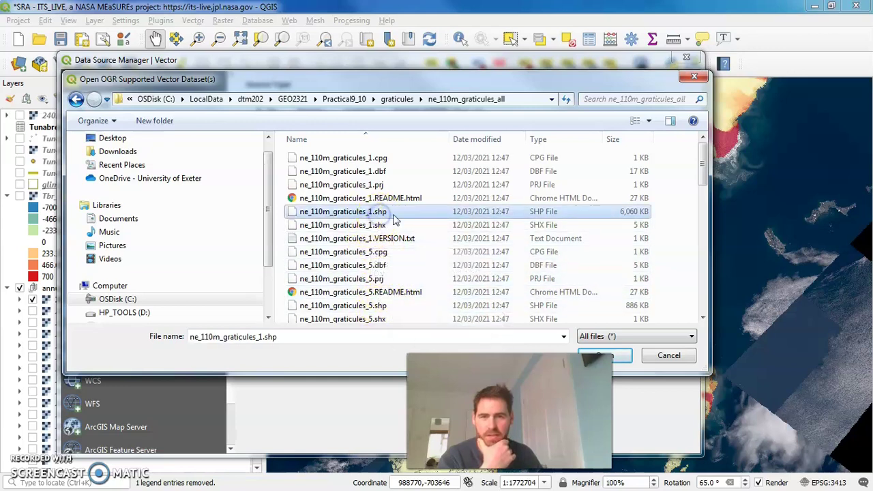
click(619, 356)
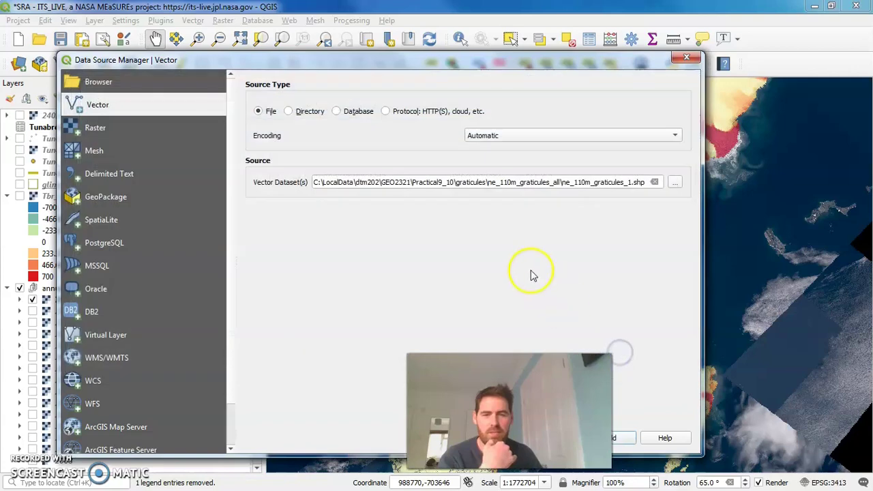
click(624, 439)
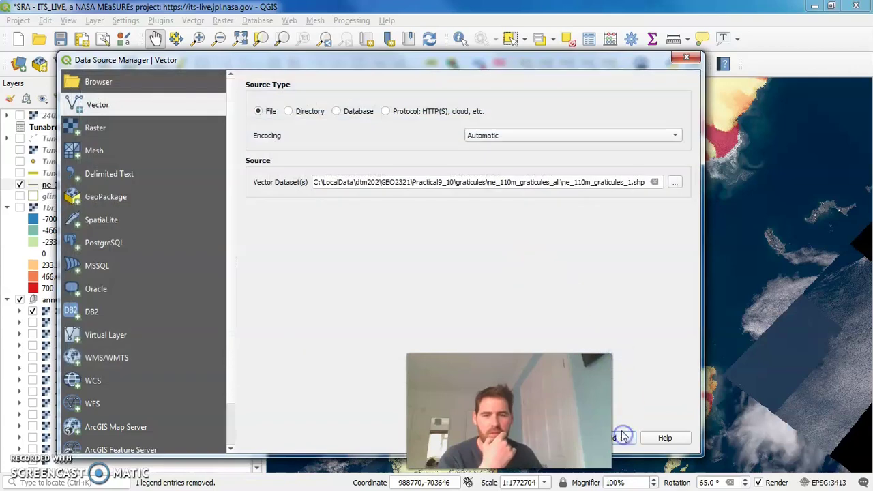
click(687, 58)
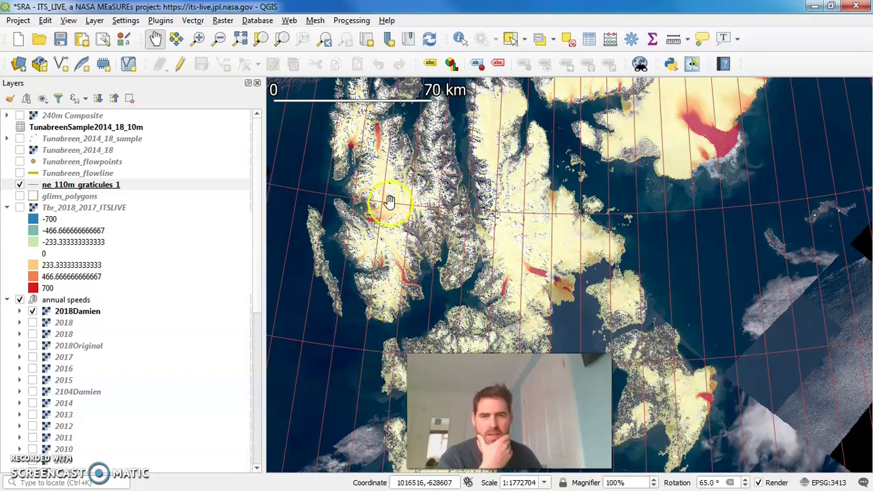
Step: Recolour the ne_110m_graticules_1 lines to #7a3032 at 84% opacity and go to its Labels page
click(112, 188)
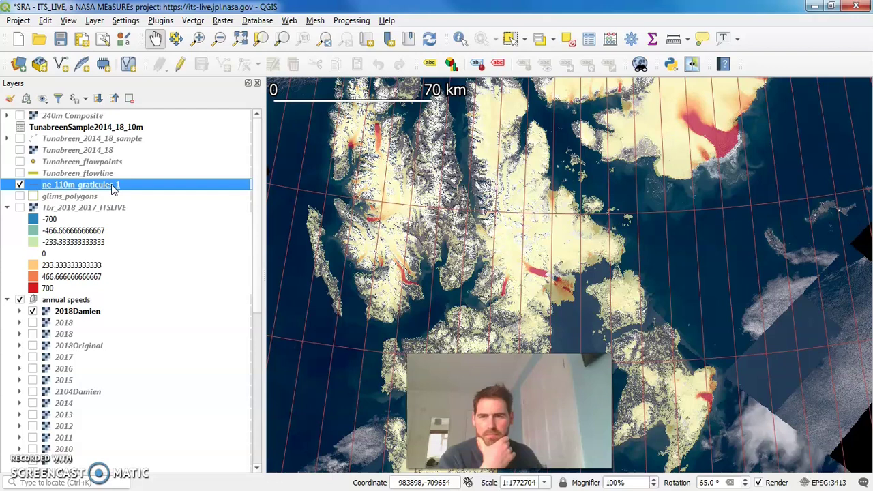
right_click(113, 189)
click(164, 449)
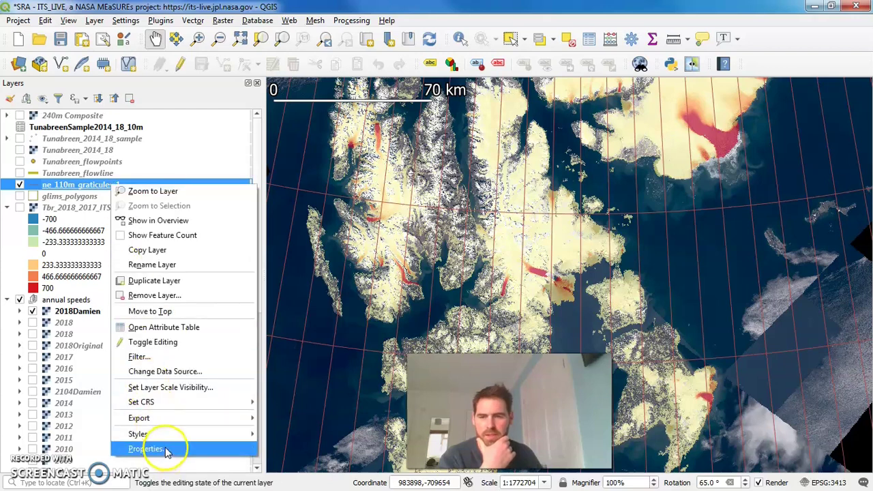
click(446, 243)
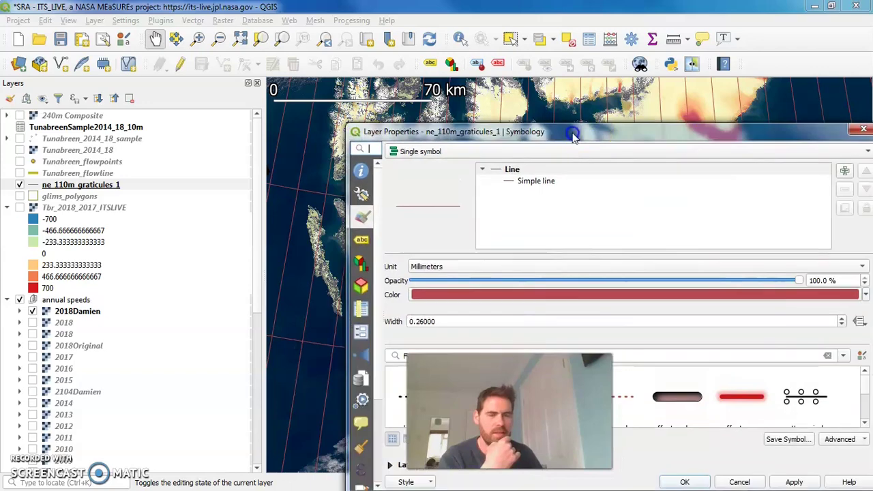
drag(580, 137, 381, 44)
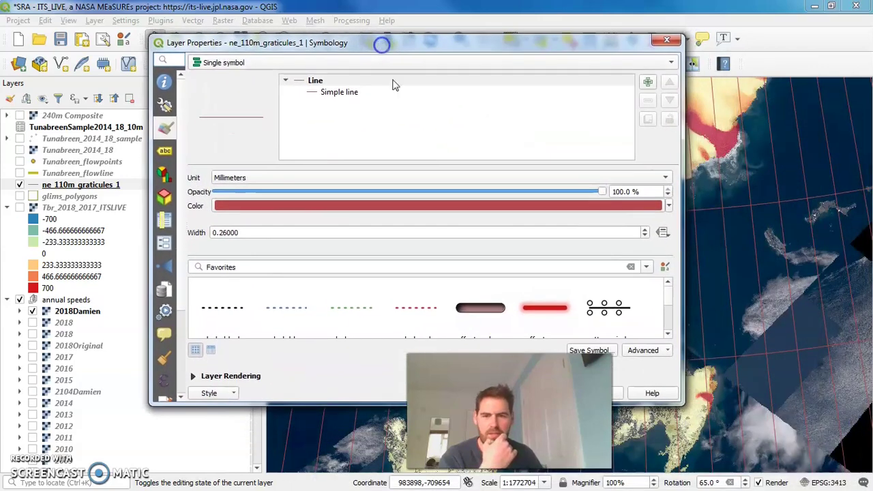
click(472, 206)
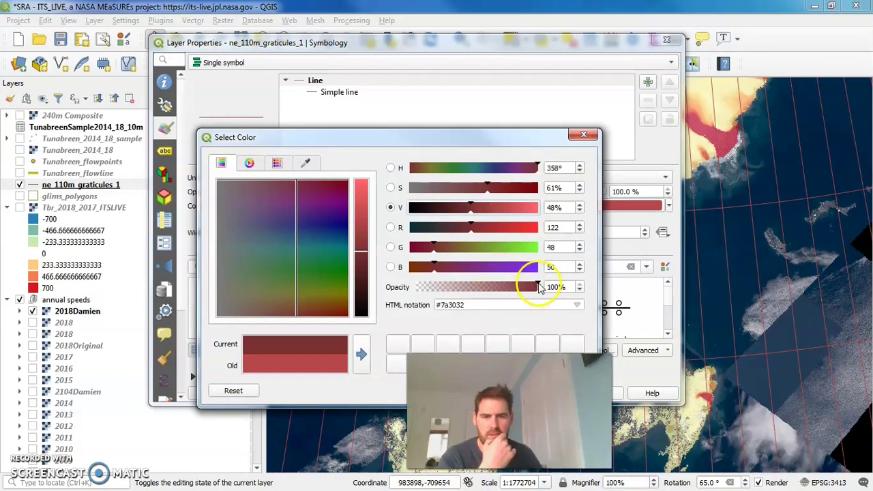
drag(538, 286, 526, 287)
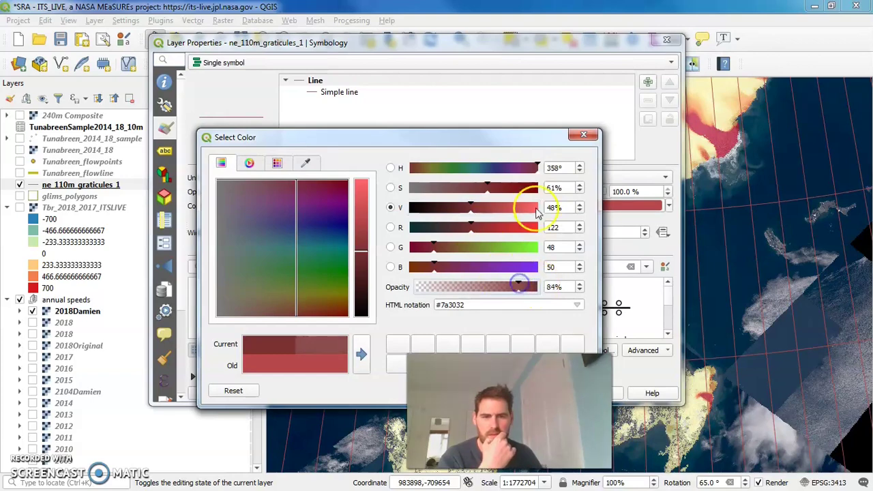
drag(511, 136, 538, 75)
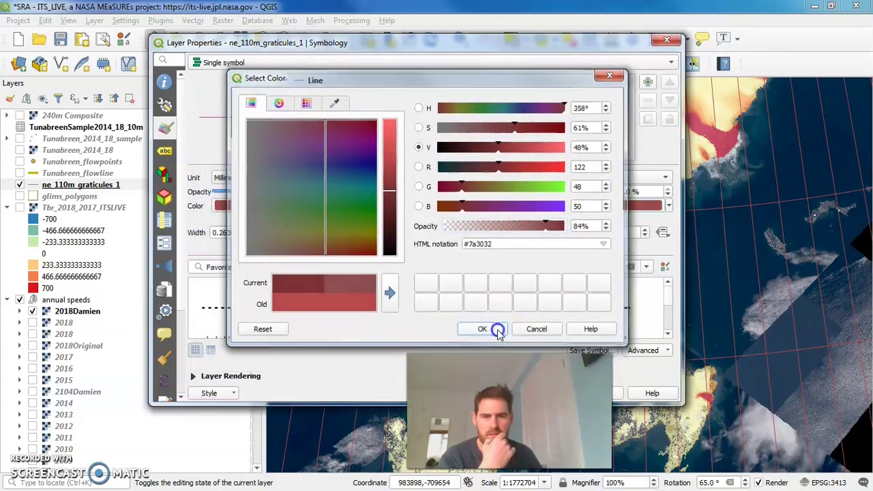
click(497, 328)
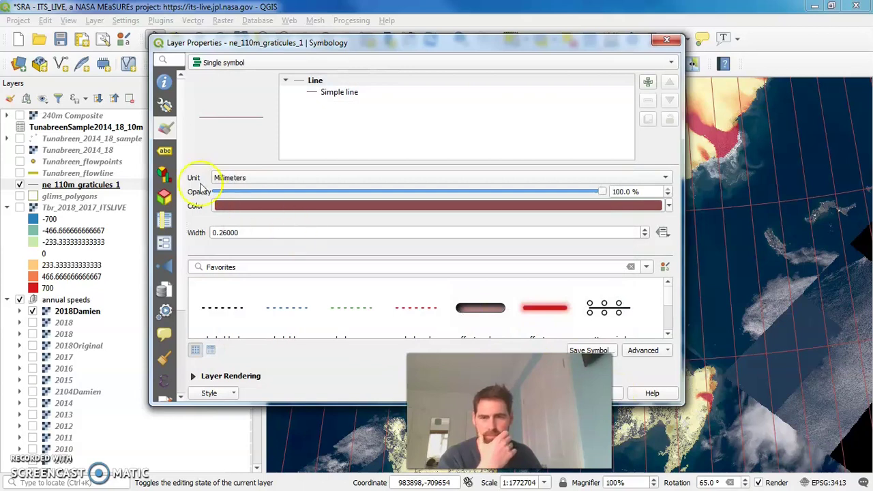
click(165, 153)
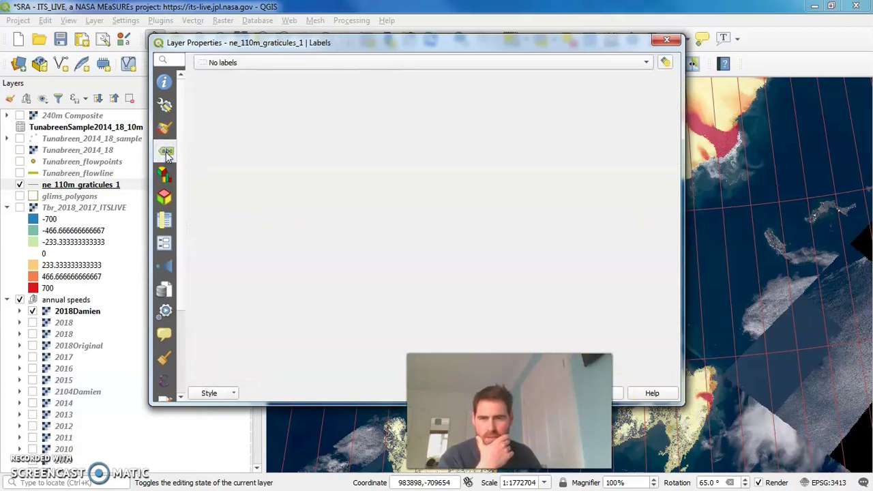
Step: Enable Single labels from the degrees field and apply them to the graticule lines
click(409, 63)
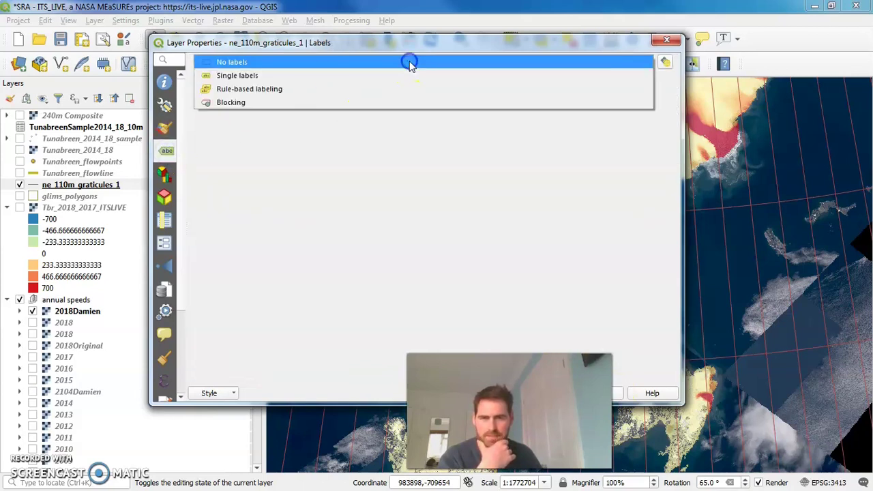
click(361, 75)
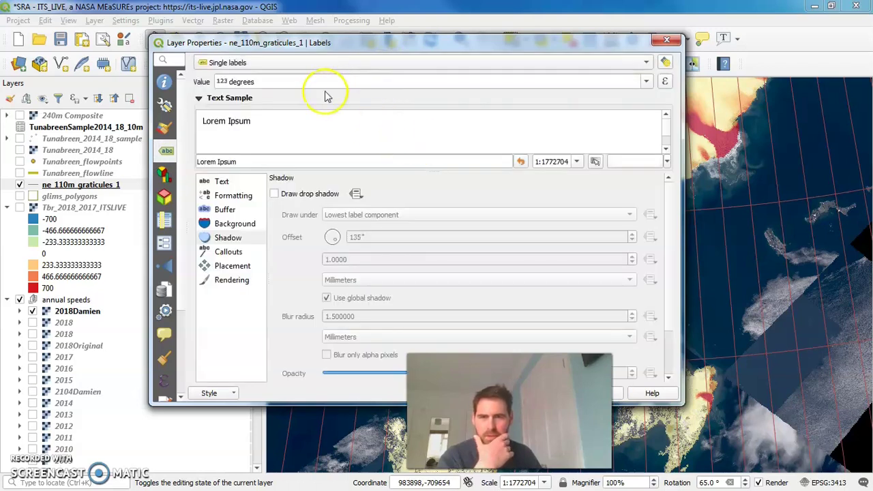
click(645, 81)
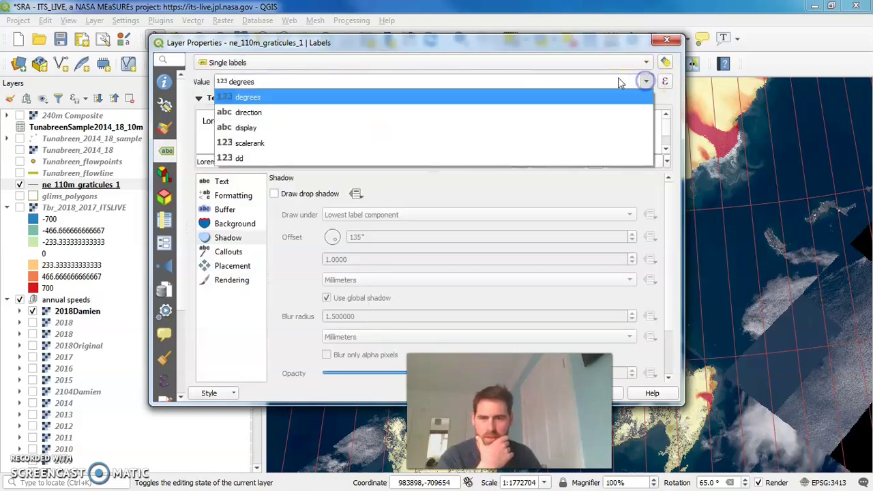
click(305, 98)
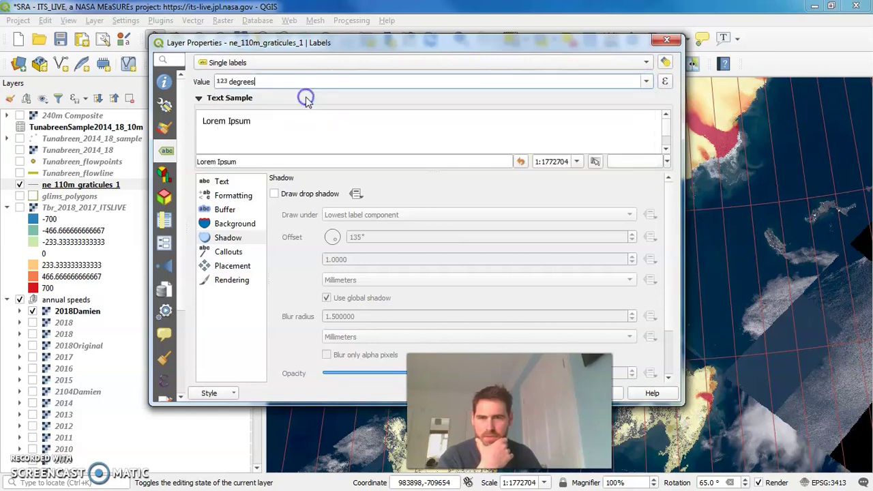
drag(498, 46, 318, 9)
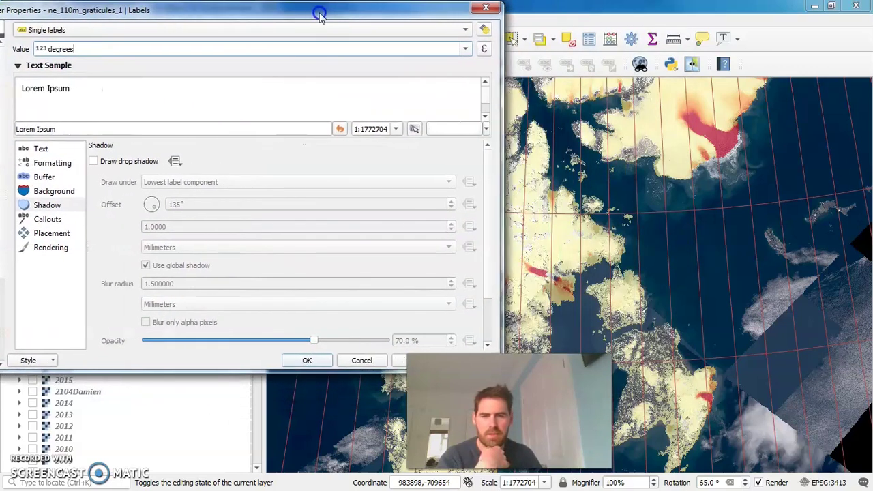
click(395, 360)
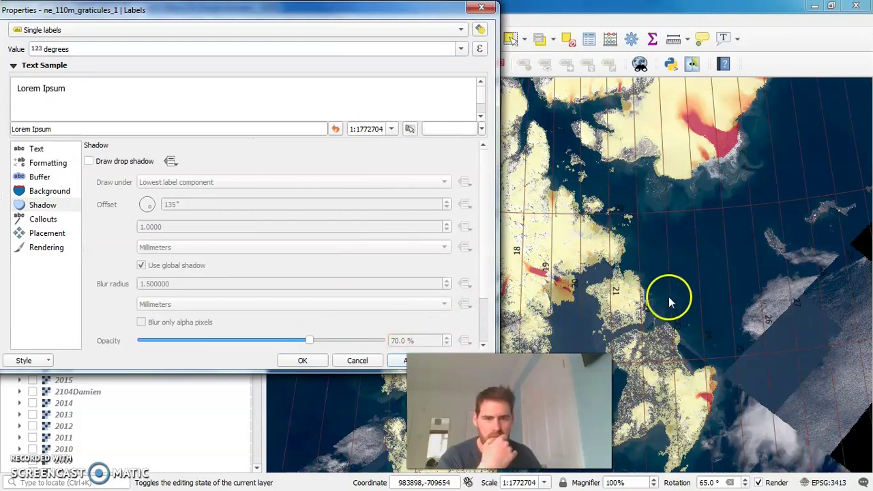
drag(288, 12, 528, 13)
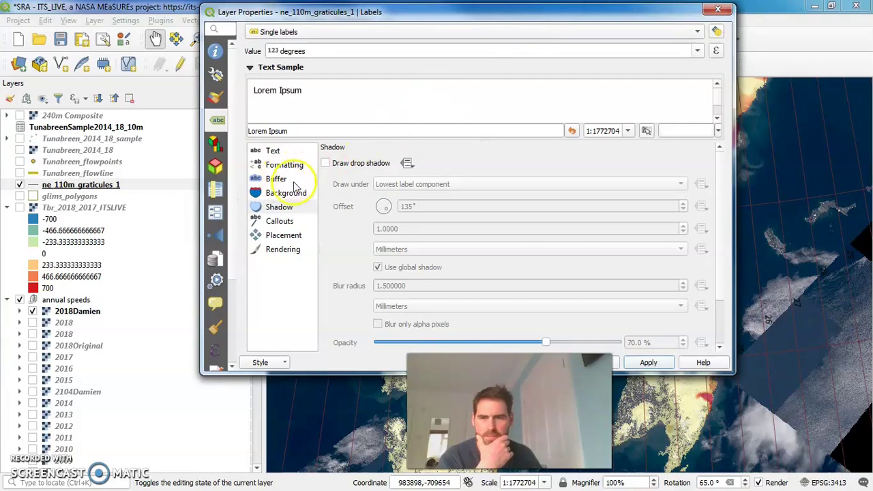
Step: Add a drop shadow and a text buffer to the graticule labels
click(285, 209)
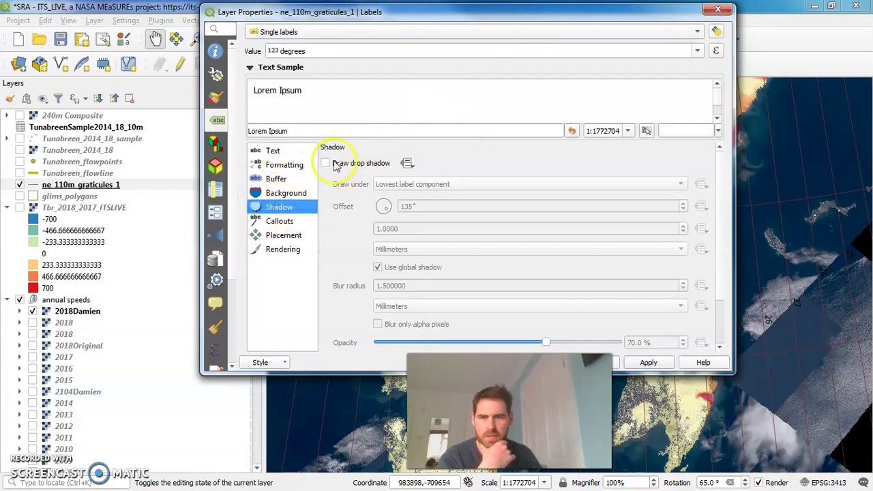
click(328, 163)
click(648, 362)
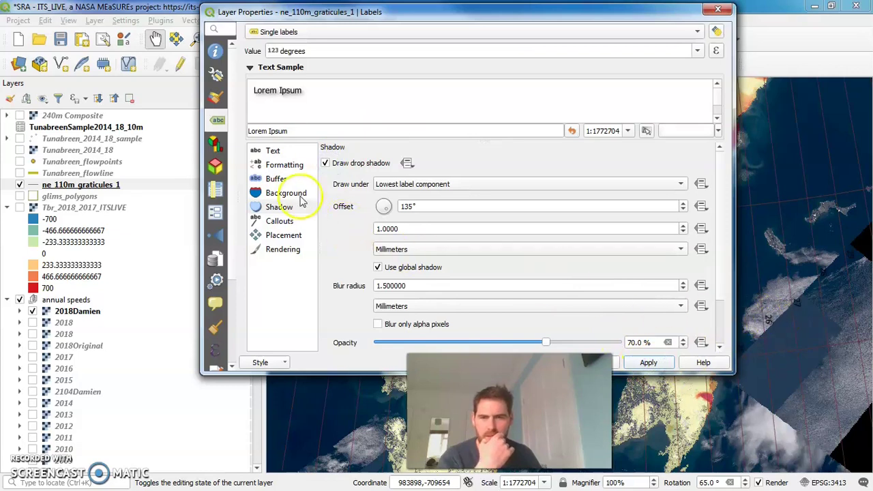
click(276, 179)
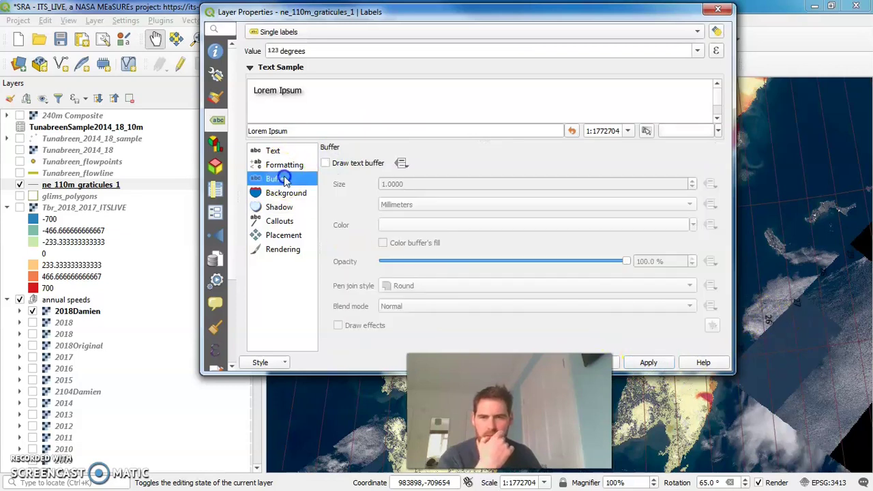
click(326, 163)
click(649, 362)
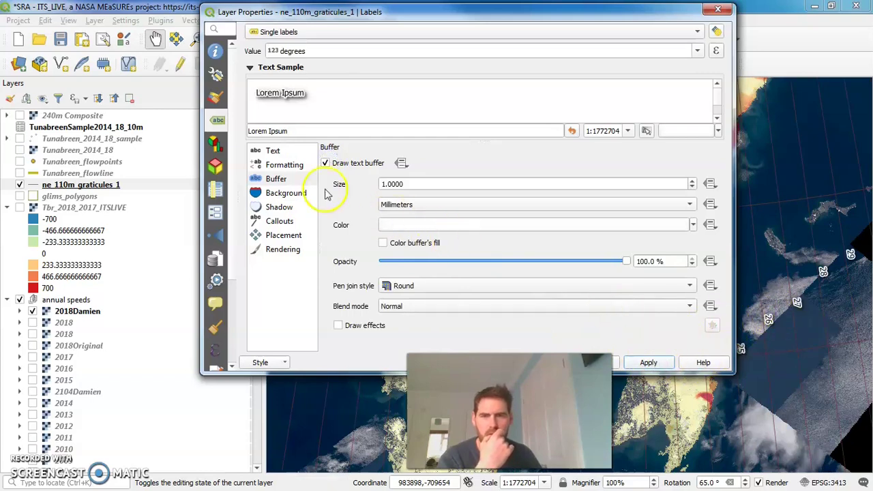
Step: Increase the label size to 12 points and close the layer properties
click(276, 150)
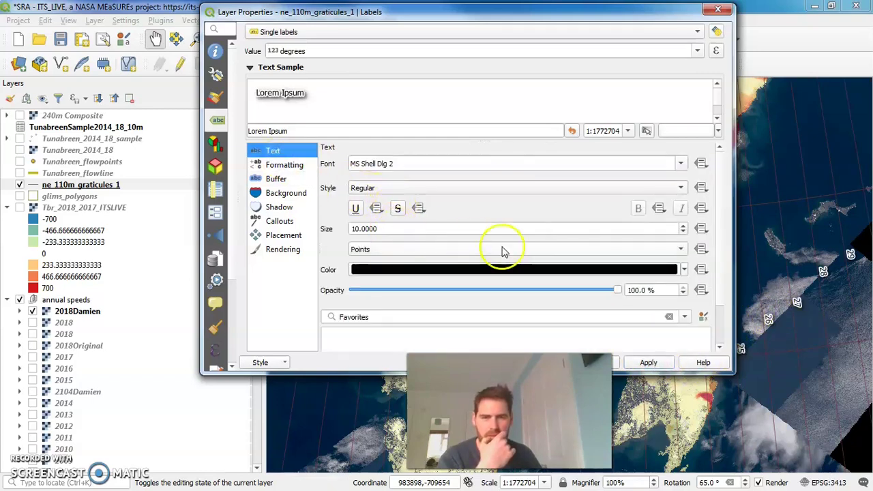
click(683, 225)
click(683, 225)
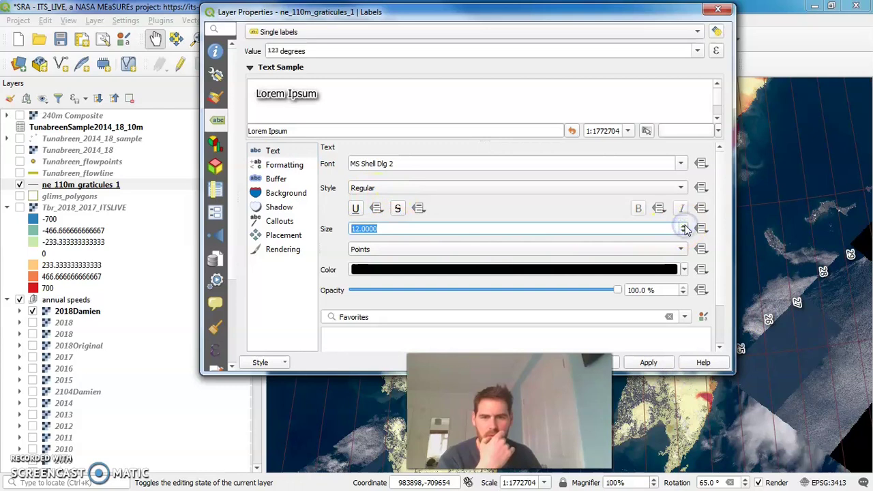
click(655, 362)
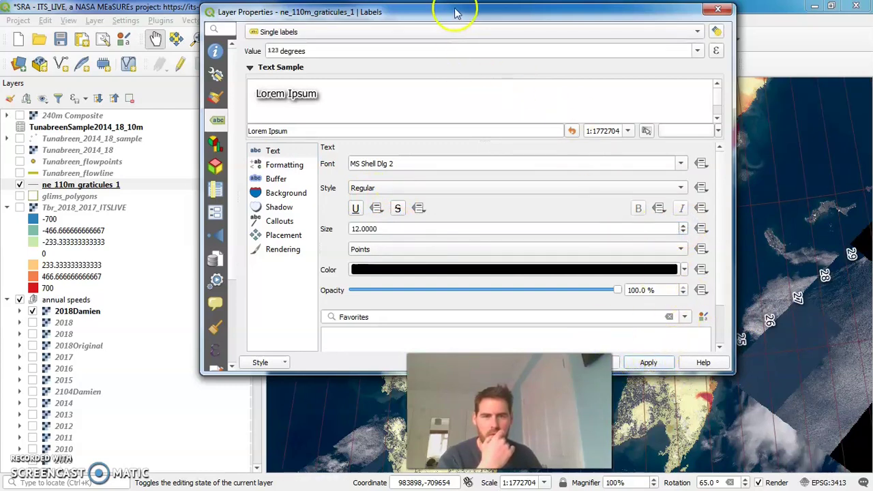
drag(459, 9, 260, 9)
click(350, 362)
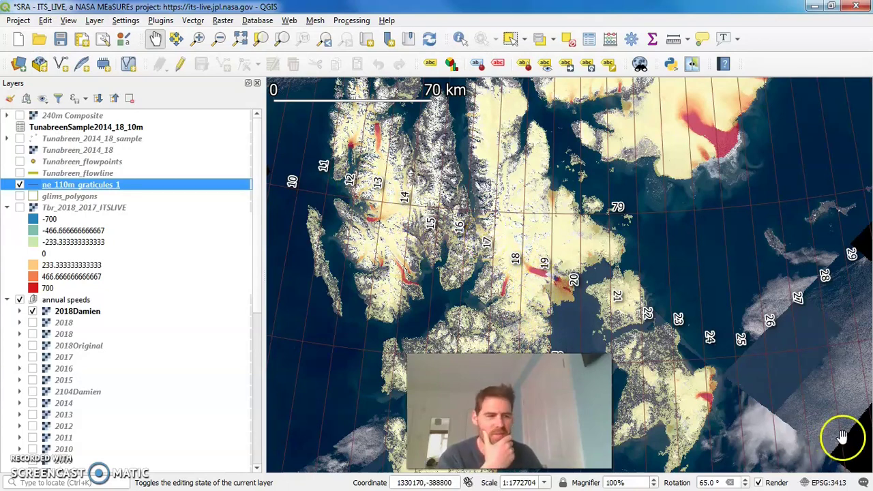
Step: Bring the Graticule_demo print layout back into view
key(alt+Tab)
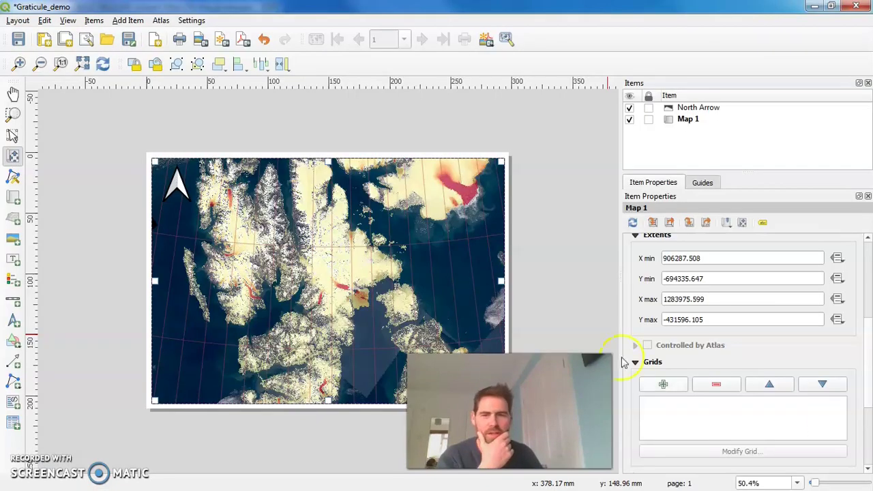